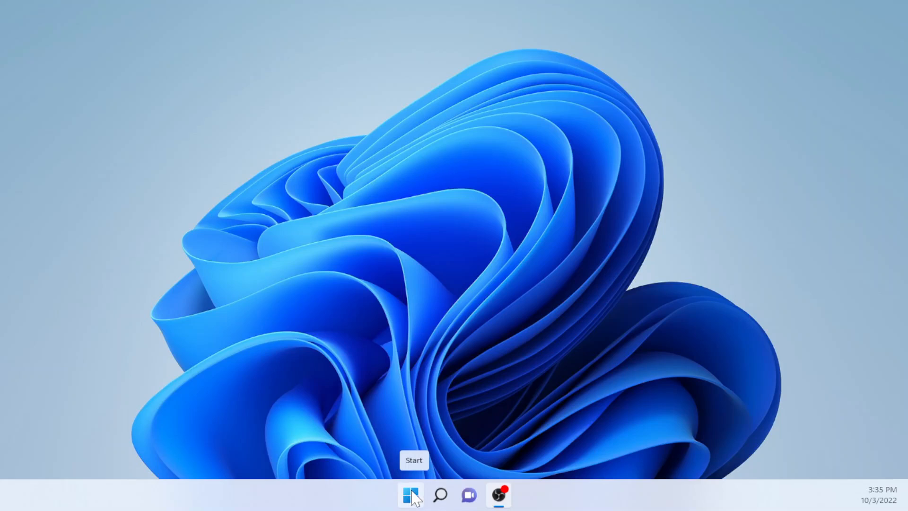
- Launch X2Go Client from the X2Go Client for Windows folder in the list of installed apps
left_click(412, 497)
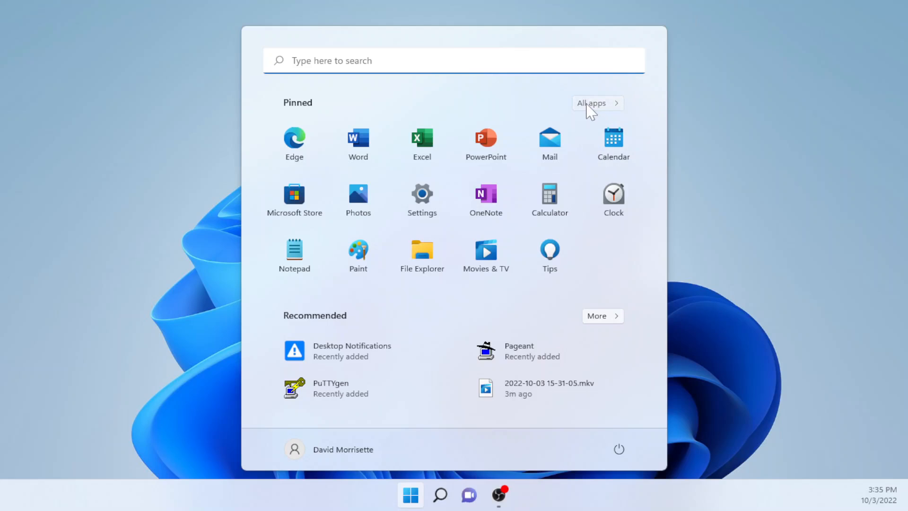
left_click(587, 104)
scroll(461, 256, "down", 2)
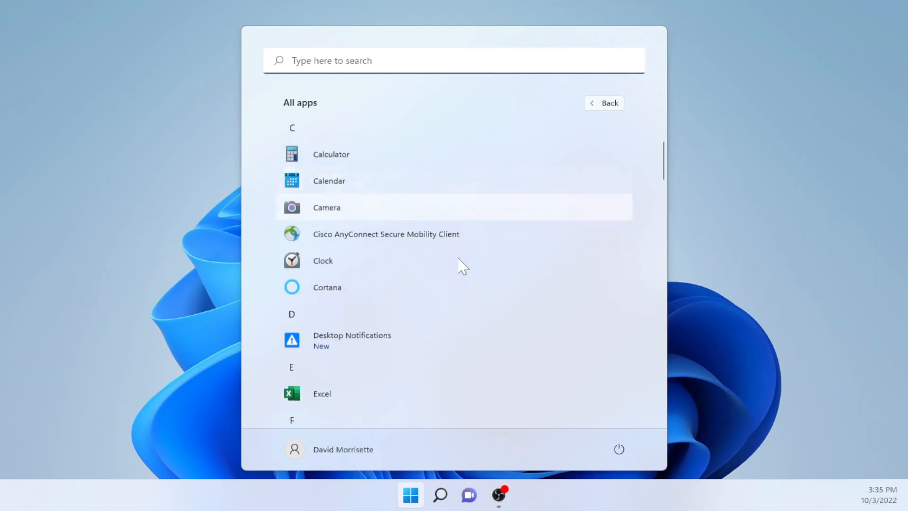
scroll(461, 268, "down", 8)
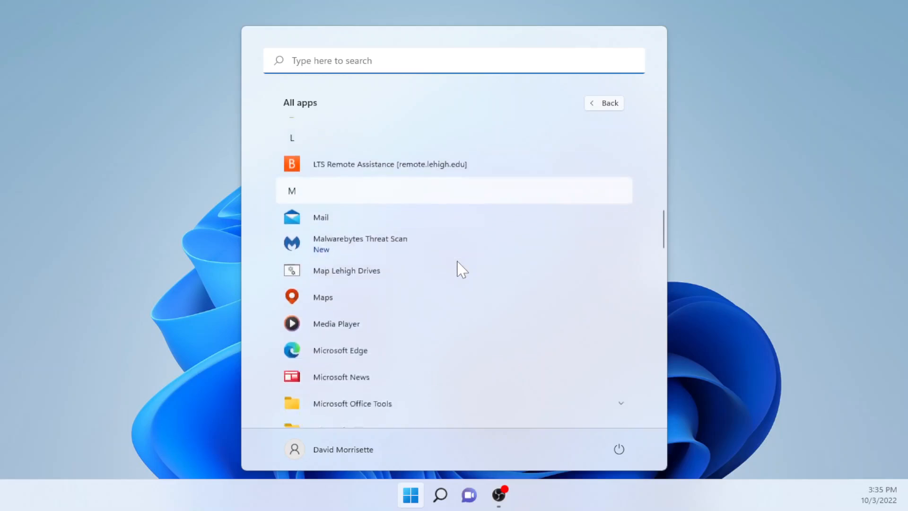
scroll(461, 269, "down", 8)
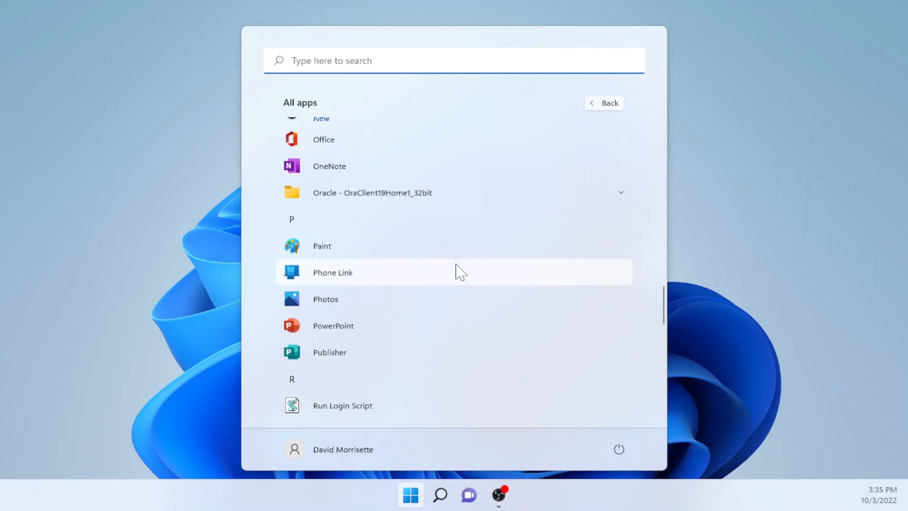
scroll(461, 273, "down", 8)
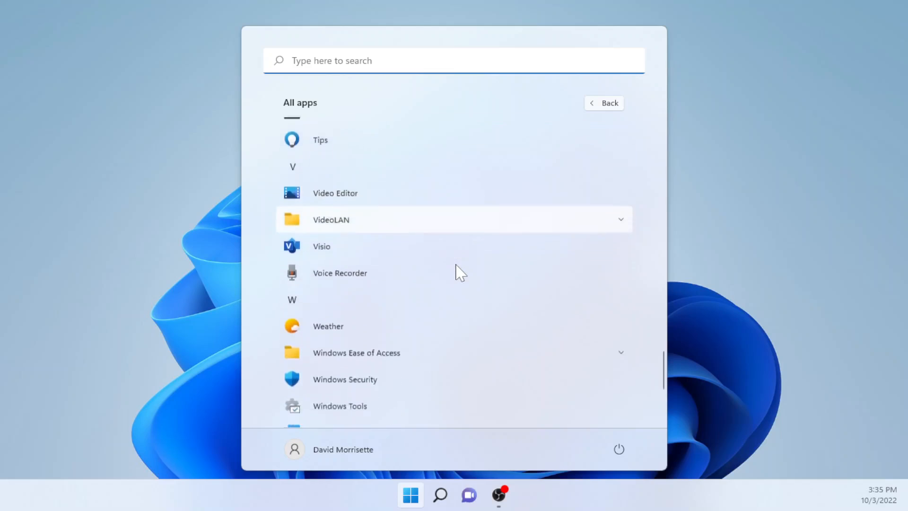
scroll(457, 273, "down", 5)
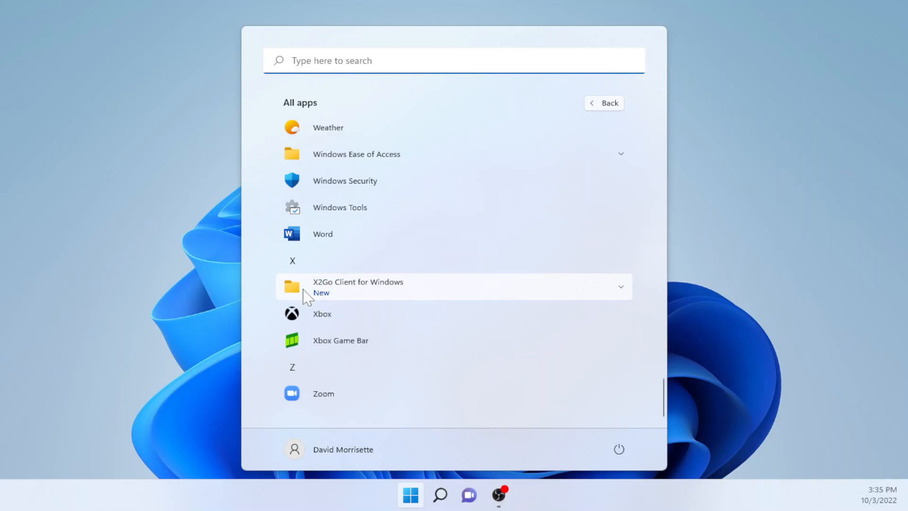
left_click(334, 291)
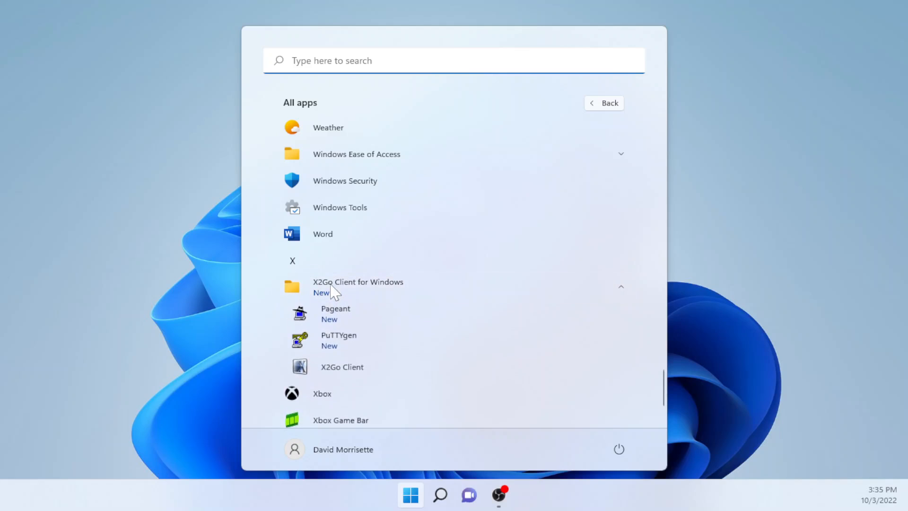
left_click(341, 367)
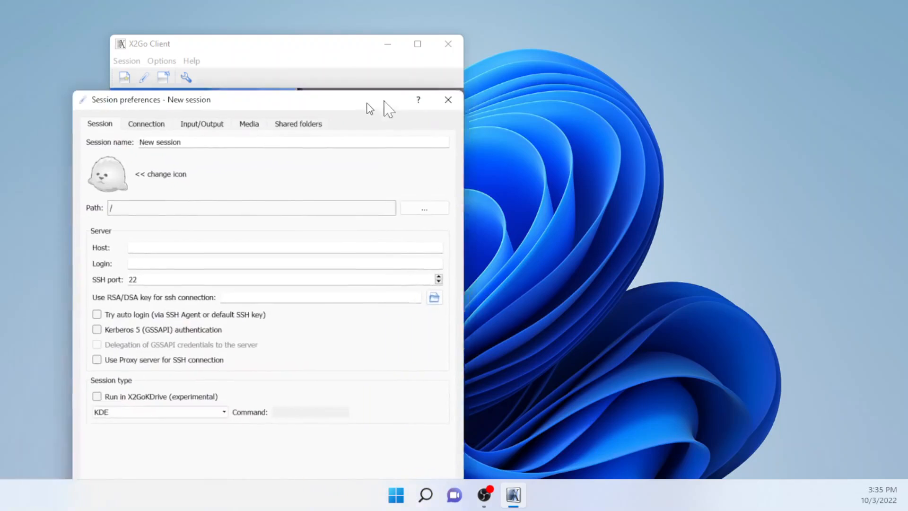
- Move the session preferences window clear of the client window and name the new session ece-x2go
left_click_drag(382, 102, 600, 44)
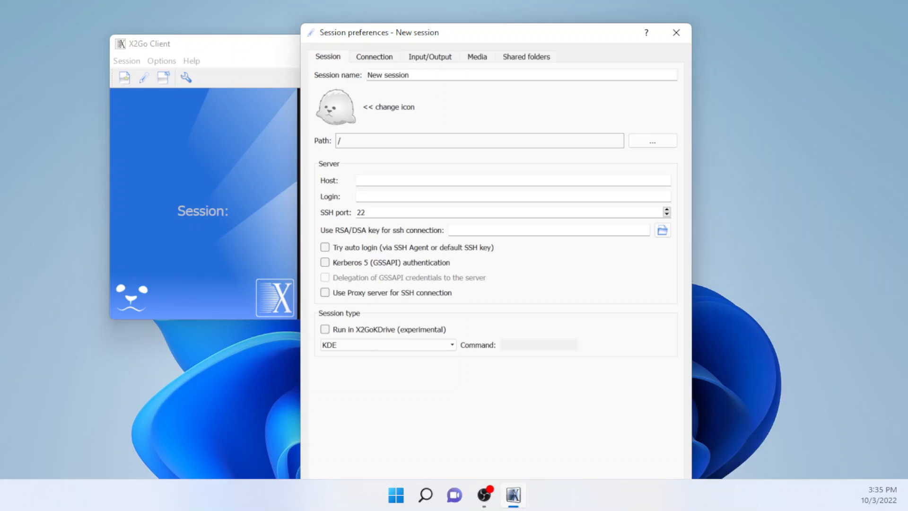
key("BackSpace")
key("BackSpace")
key("BackSpace")
key("BackSpace")
key("BackSpace")
key("BackSpace")
key("BackSpace")
key("BackSpace")
key("BackSpace")
key("BackSpace")
key("BackSpace")
type("ece-x2go")
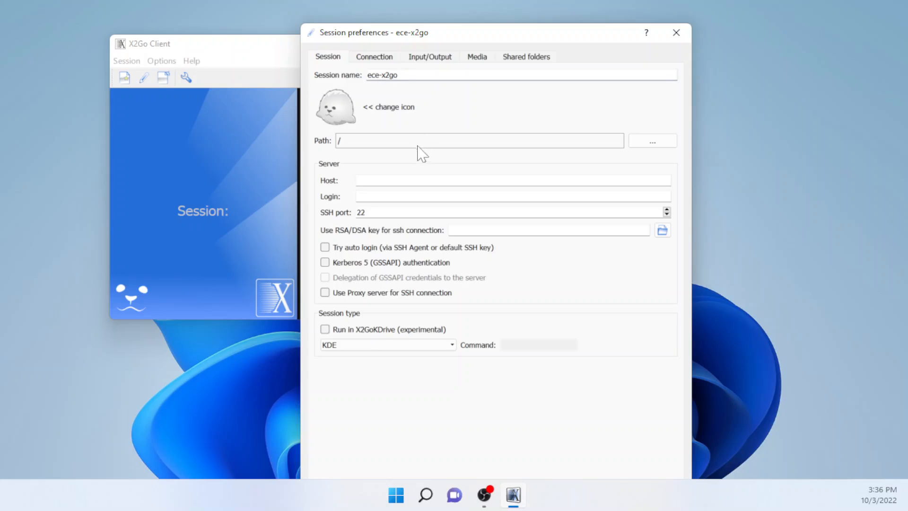
- Set the session's host to ece-x2go.cc.lehigh.edu and enter the account's login name
left_click(397, 180)
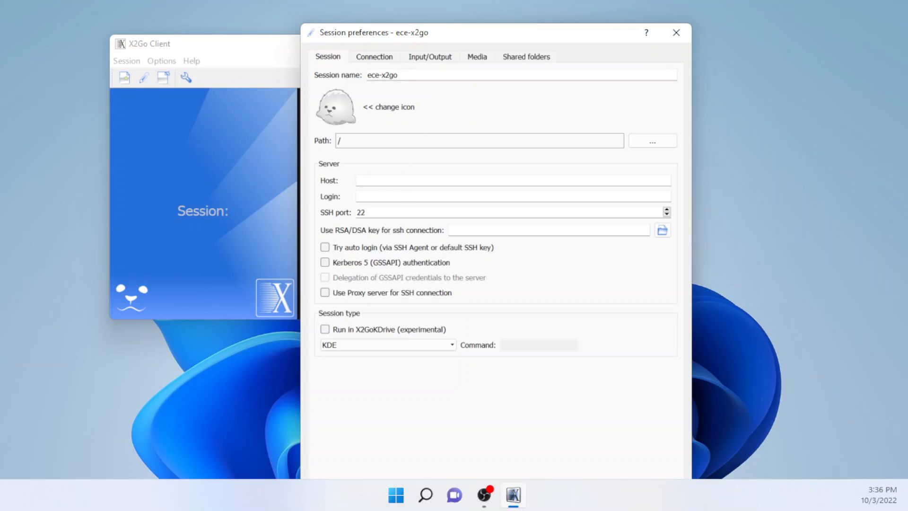
type("ece-x2go.cc.lehigh.edu")
key("Tab")
type("x00")
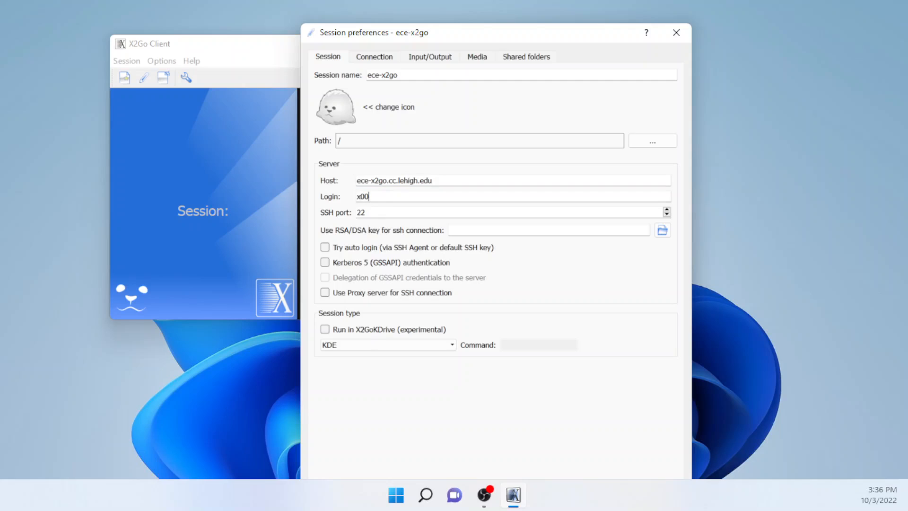
type("513")
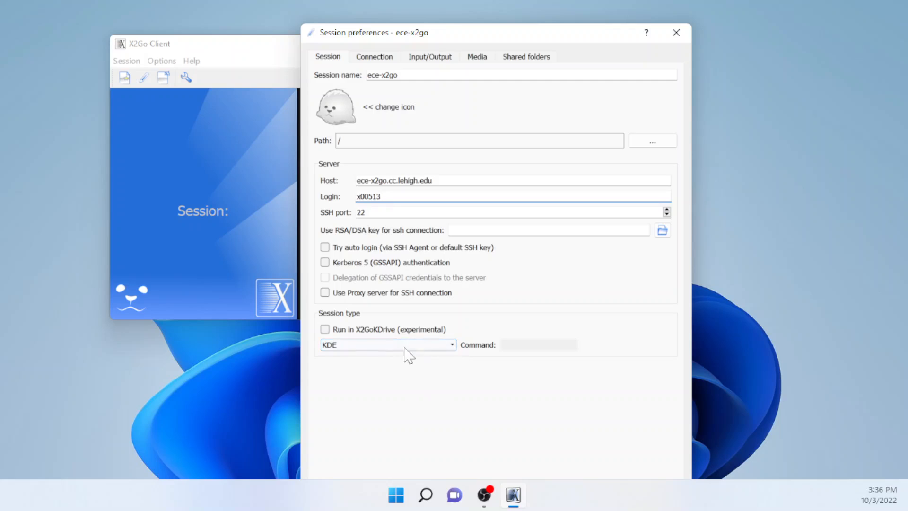
- Set the session type to MATE and save the session preferences
left_click(454, 352)
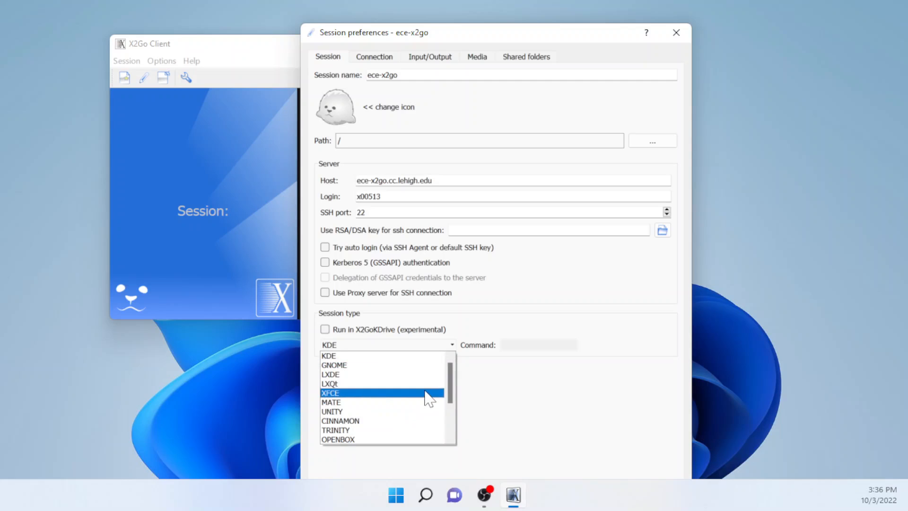
scroll(455, 382, "down", 1)
left_click_drag(454, 374, 454, 403)
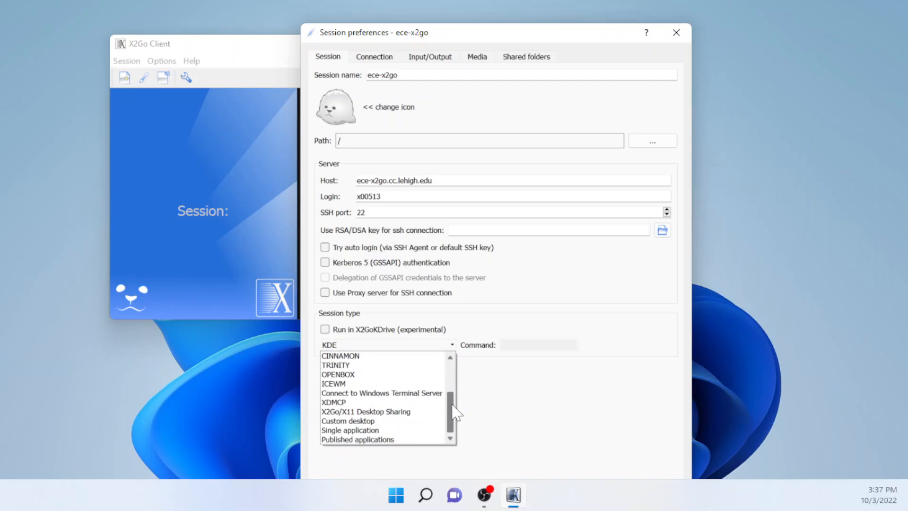
left_click_drag(454, 408, 454, 381)
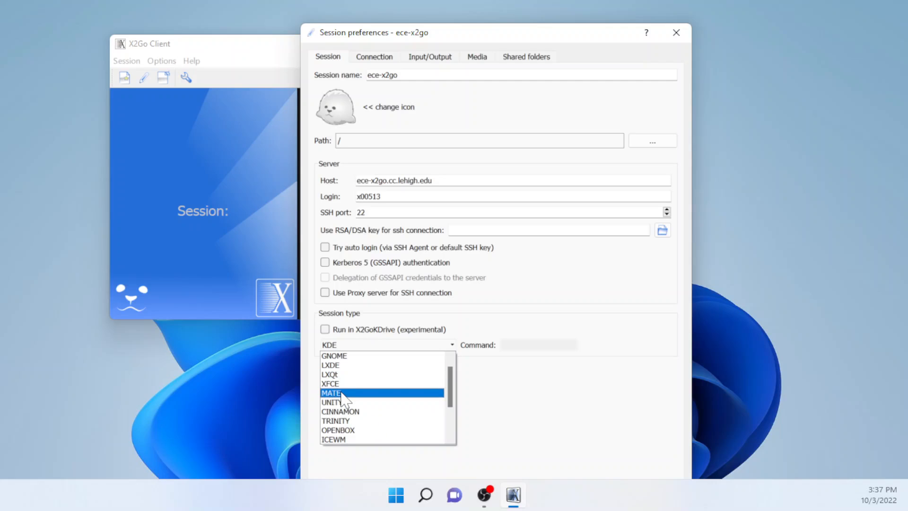
left_click(342, 394)
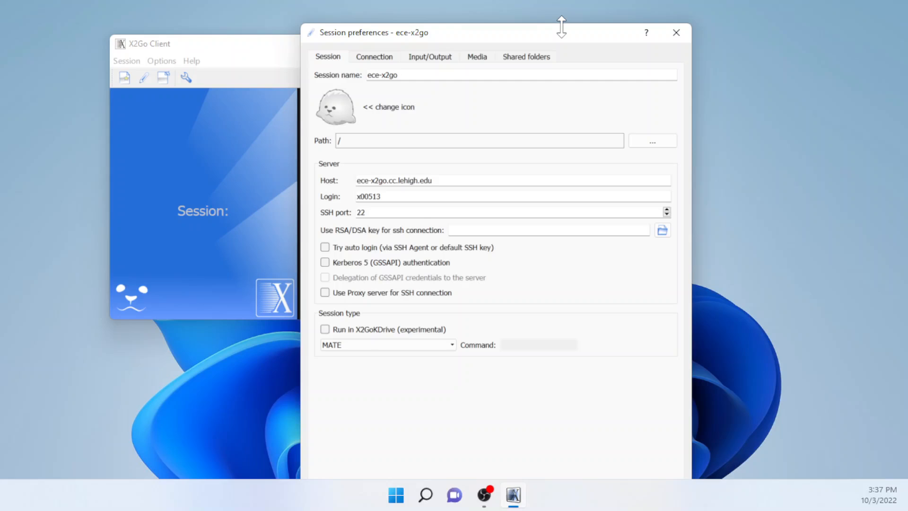
left_click_drag(561, 27, 518, 39)
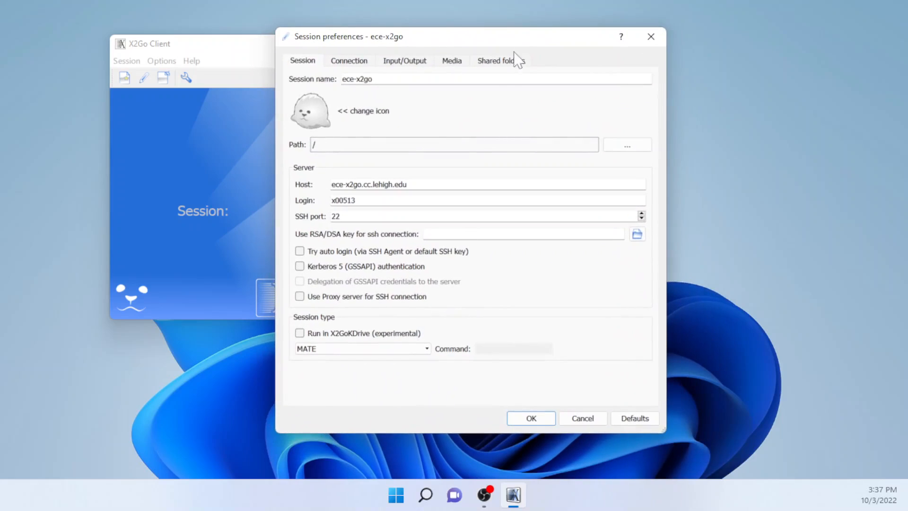
left_click(531, 418)
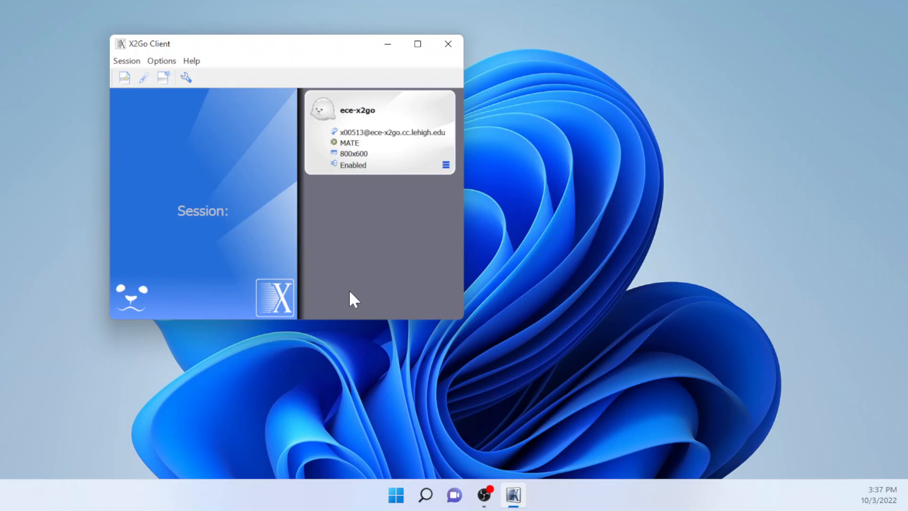
- Open the ece-x2go session and log in with the account password
left_click(358, 116)
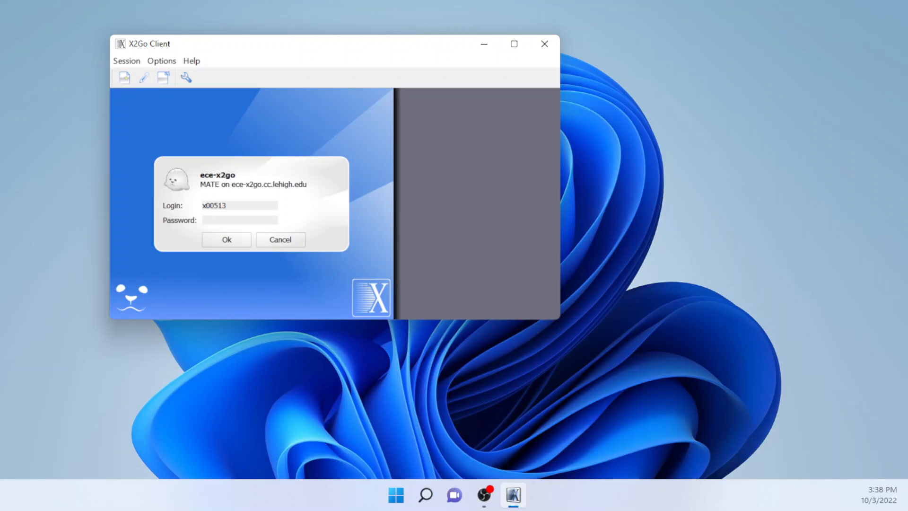
type("•••••••••••••")
key("Return")
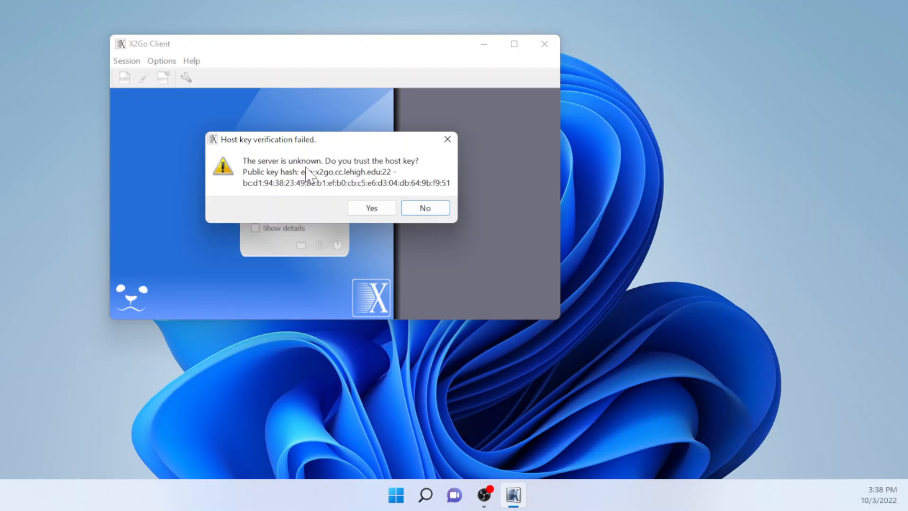
- Trust the server's host key and allow VcXsrv windows xserver through the firewall on domain networks
left_click(371, 209)
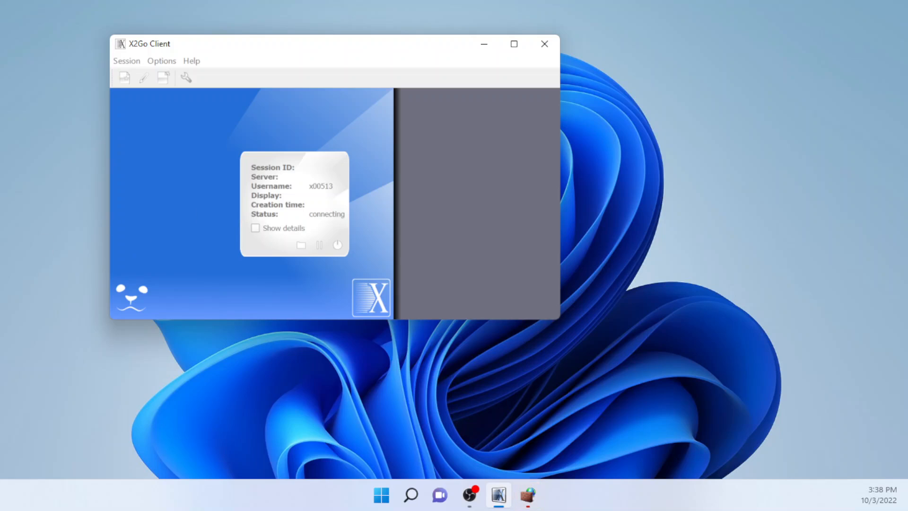
left_click_drag(152, 16, 599, 98)
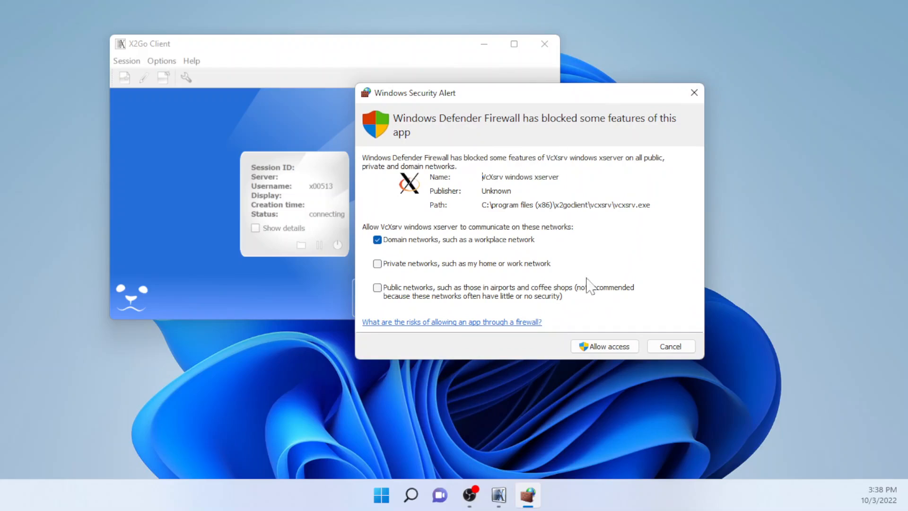
left_click(601, 346)
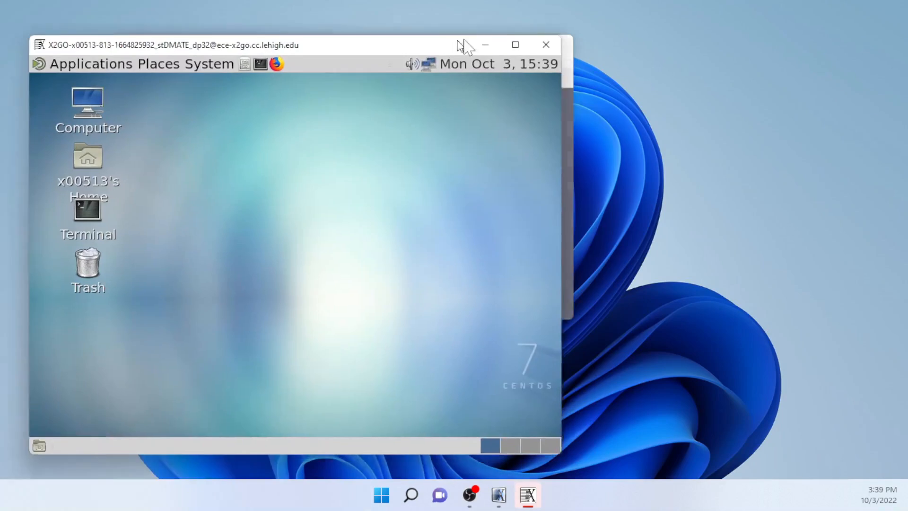
- Maximize the remote desktop window and move the Terminal desktop icon below Trash
left_click_drag(457, 41, 602, 36)
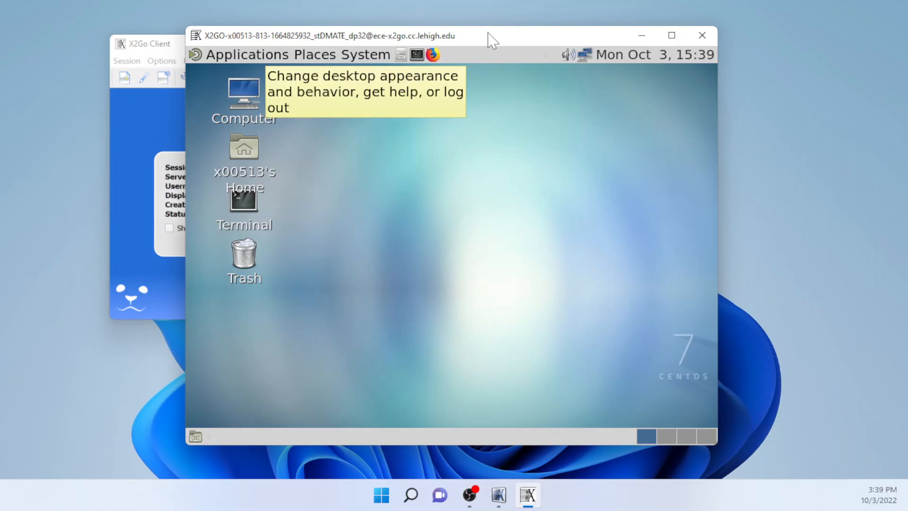
left_click_drag(488, 35, 480, 33)
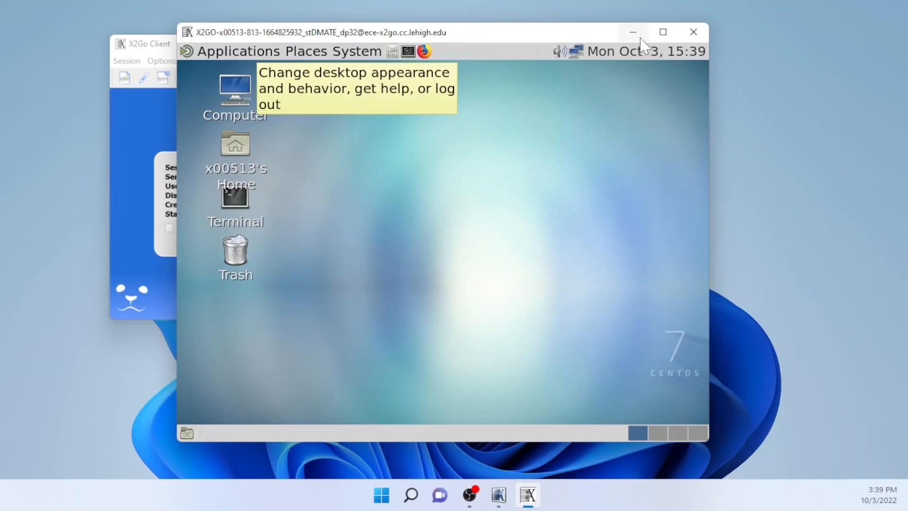
left_click(662, 31)
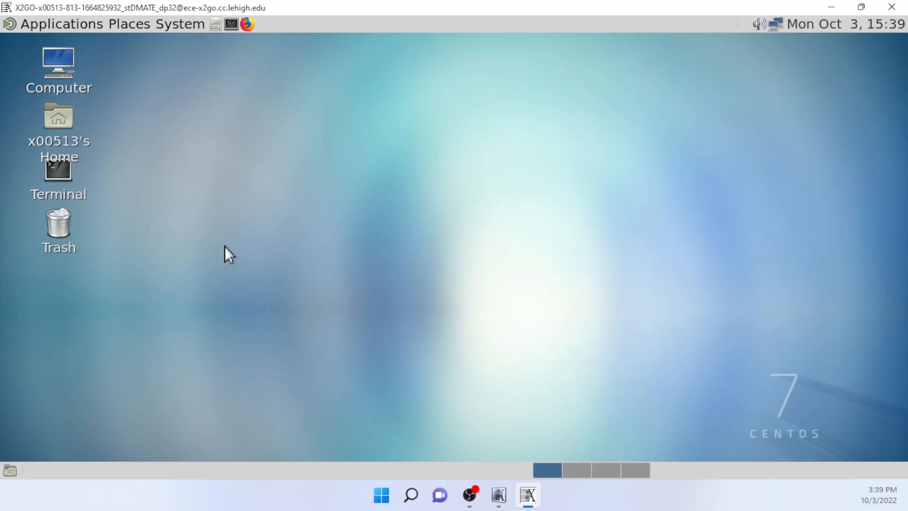
left_click_drag(55, 170, 56, 285)
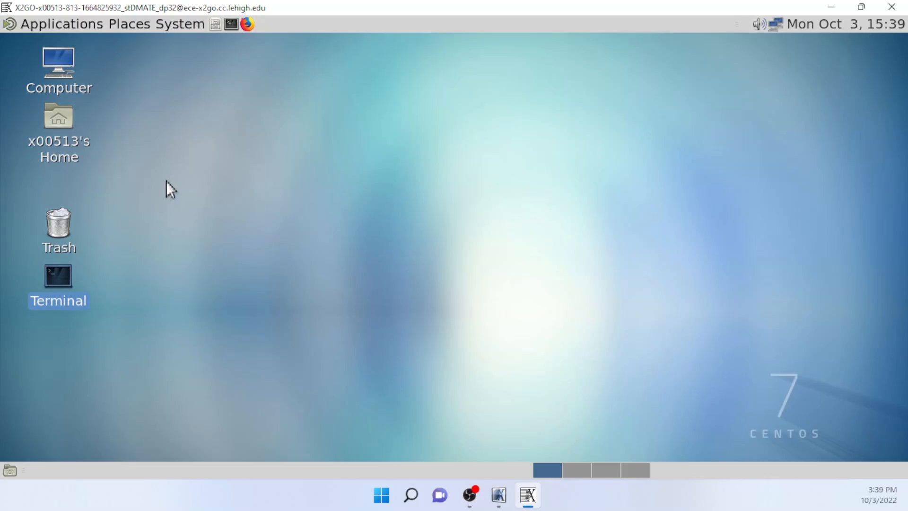
- Open Terminal from the remote desktop's System Tools applications
left_click(67, 24)
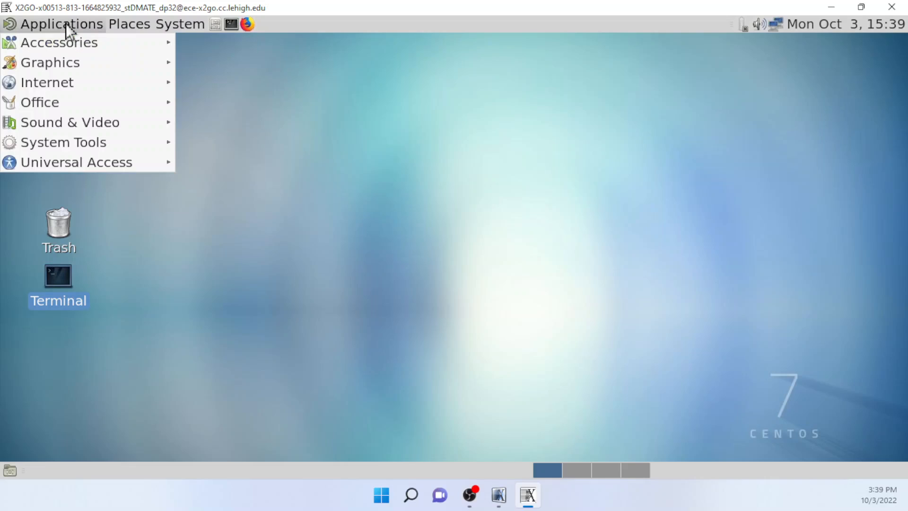
mouse_move(84, 141)
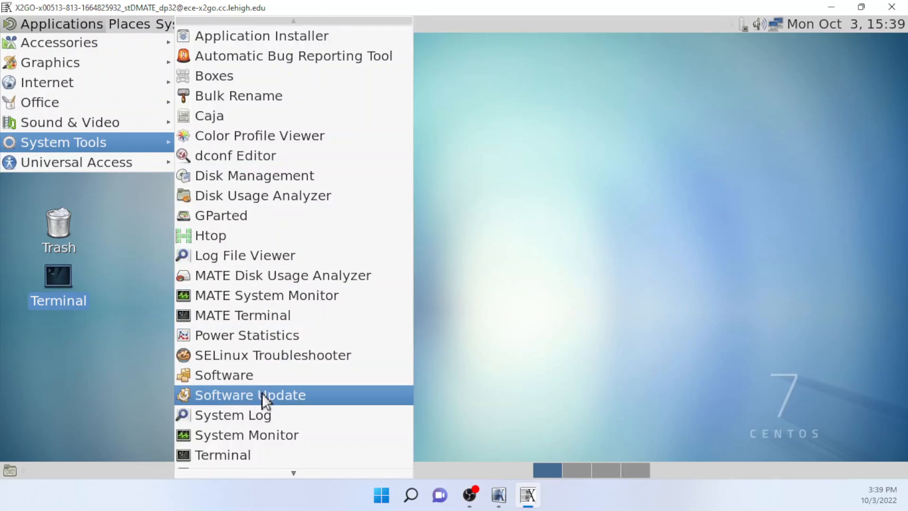
mouse_move(285, 473)
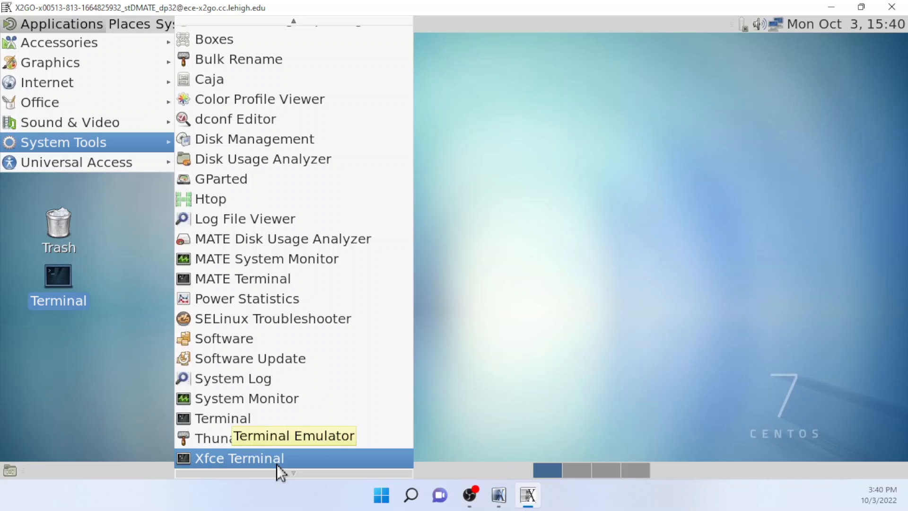
left_click(235, 416)
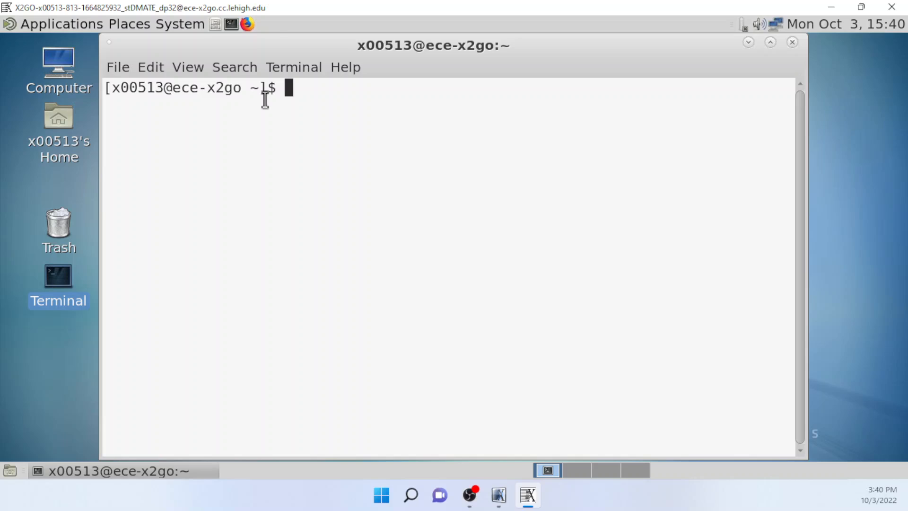
- Try to start MATLAB by running matlab in the terminal, and end the shell session with exit
key("ctrl+plus")
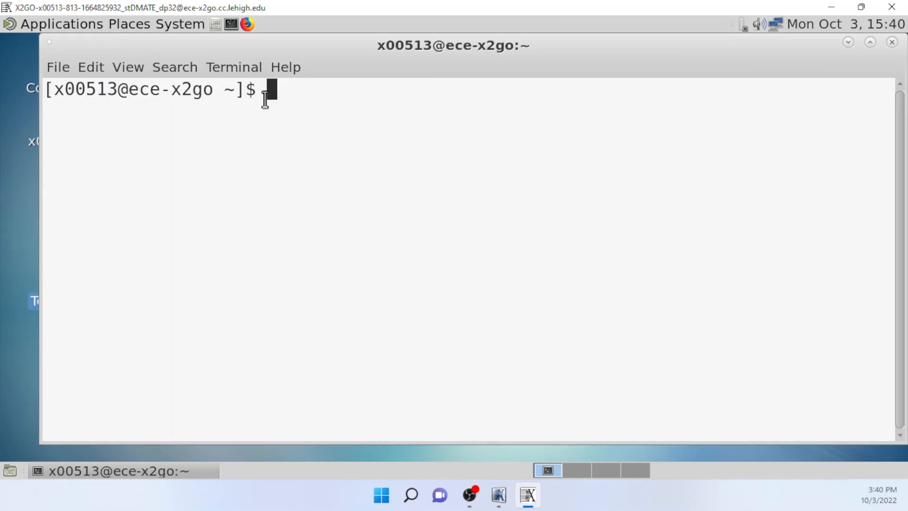
key("ctrl+minus")
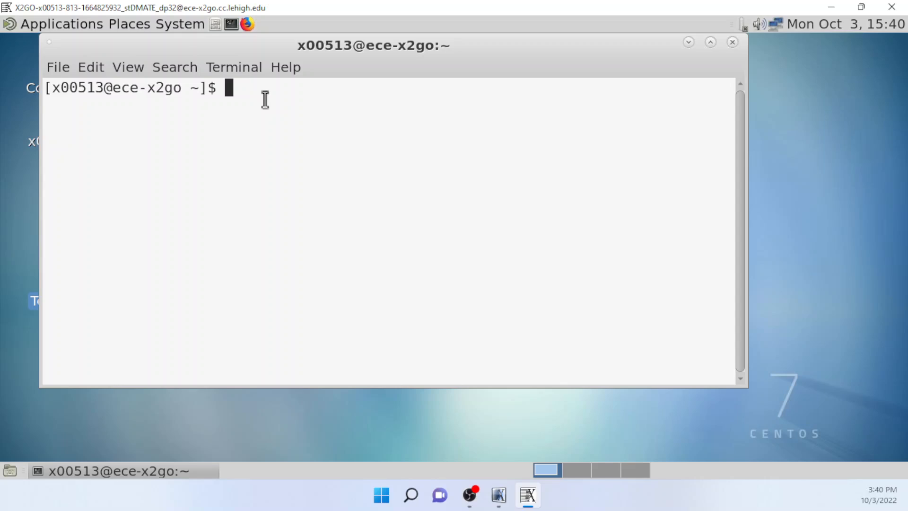
type("matlab")
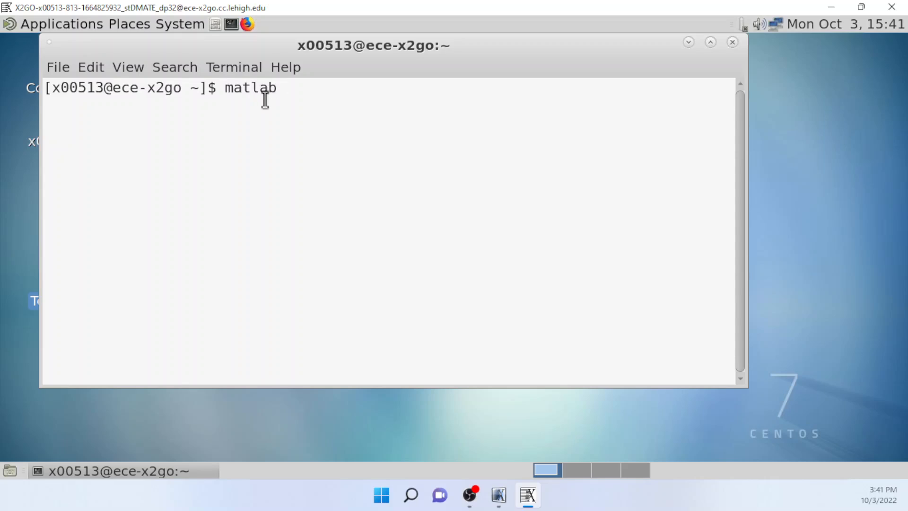
key("Return")
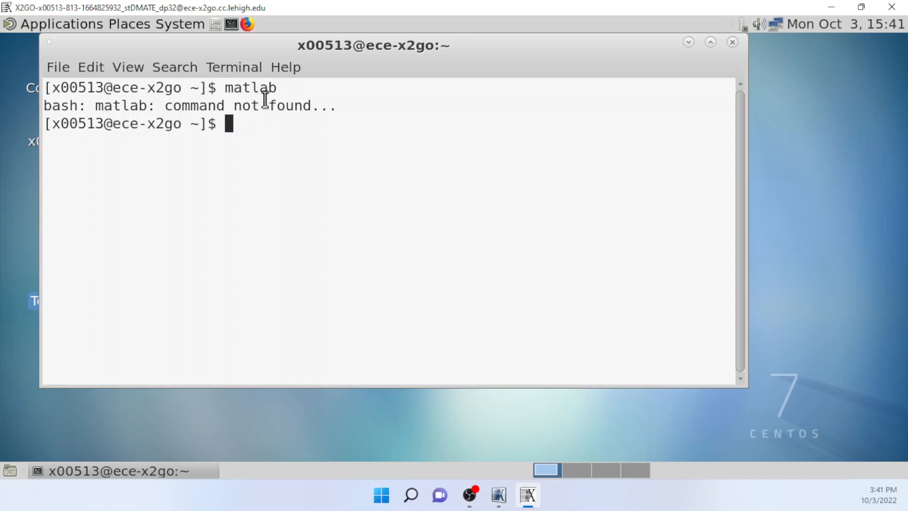
type("exit")
key("Return")
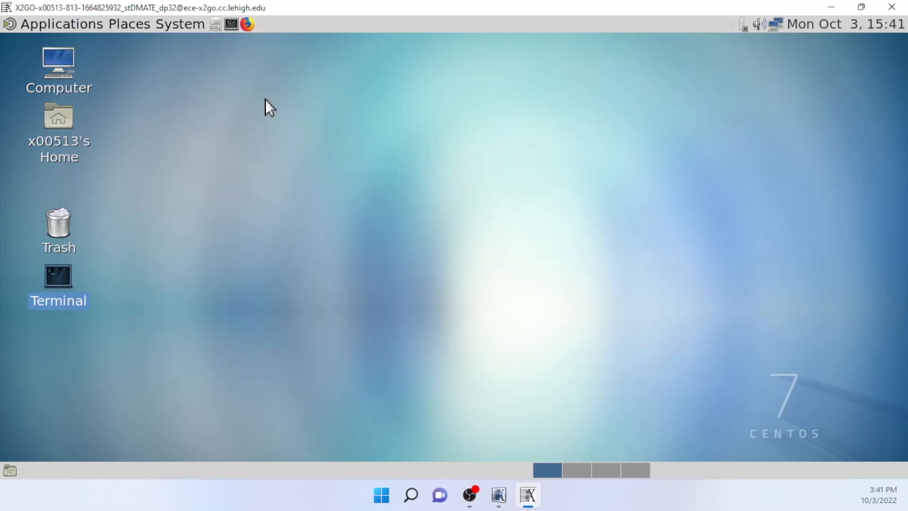
- Log out of the remote MATE desktop and dismiss the ece-x2go login prompt in X2Go Client
left_click(181, 25)
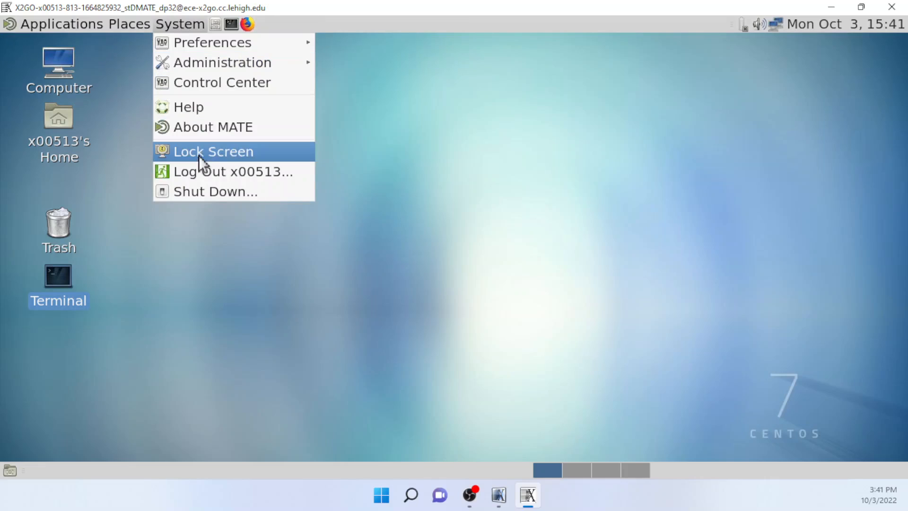
left_click(199, 171)
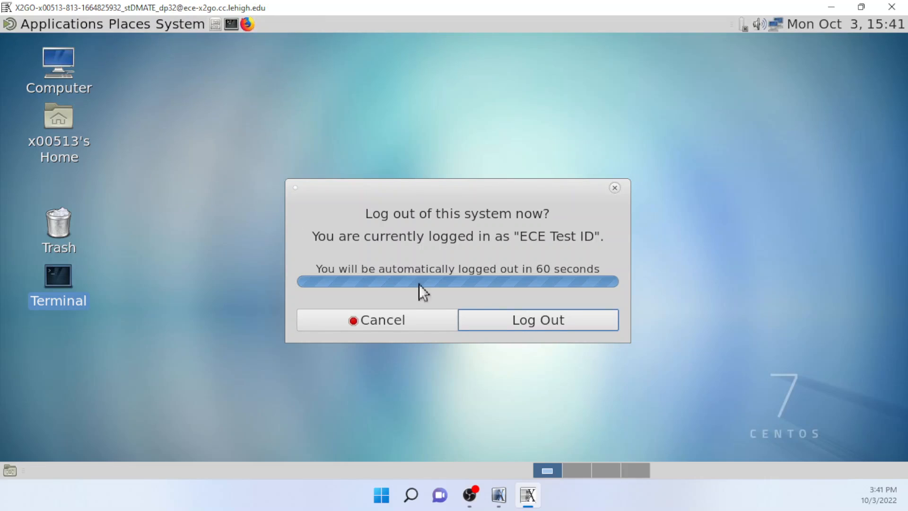
left_click(487, 319)
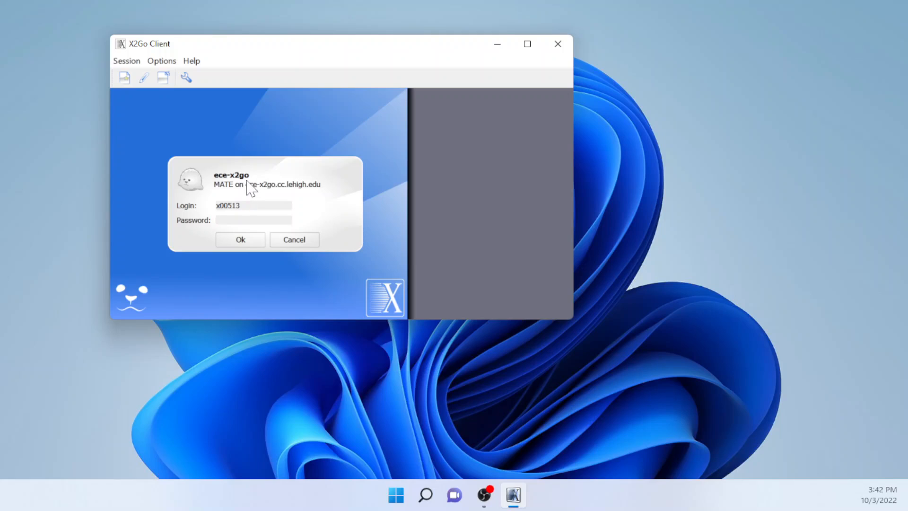
left_click(290, 241)
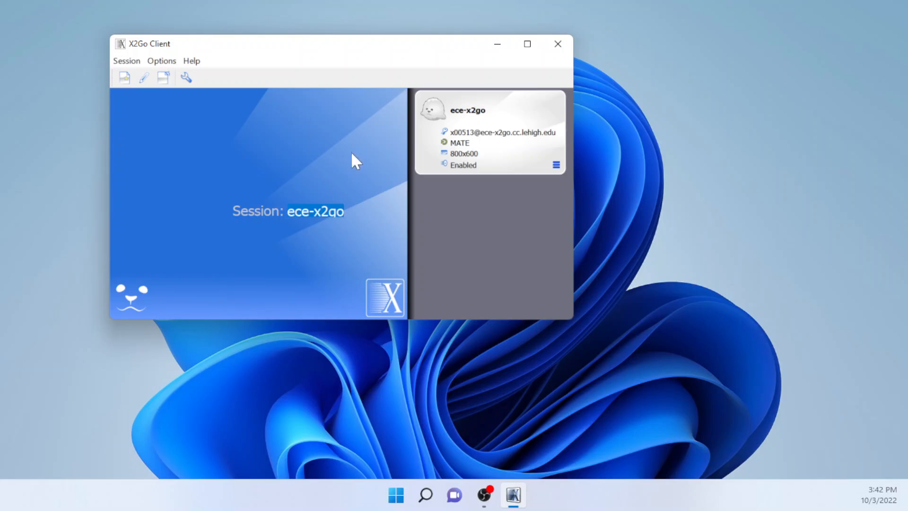